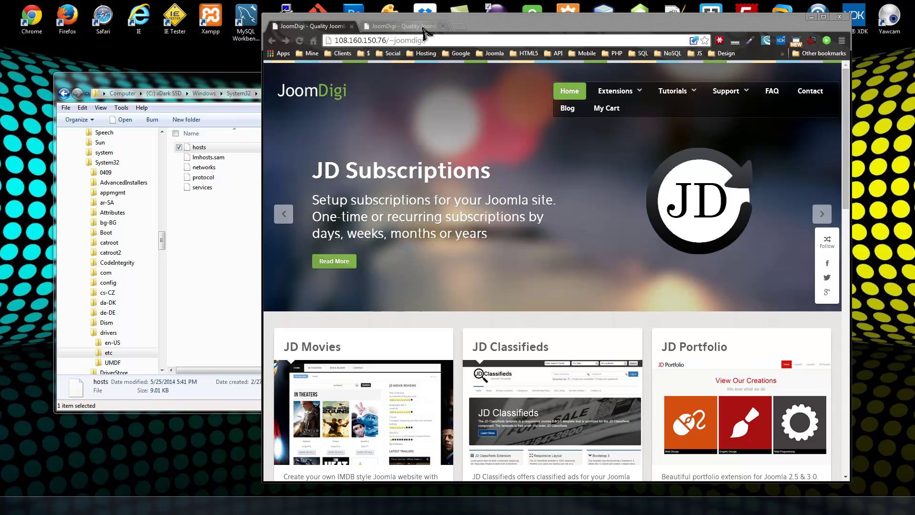
{"action": "left_click_drag", "start_coordinate": [442, 40], "coordinate": [334, 35]}
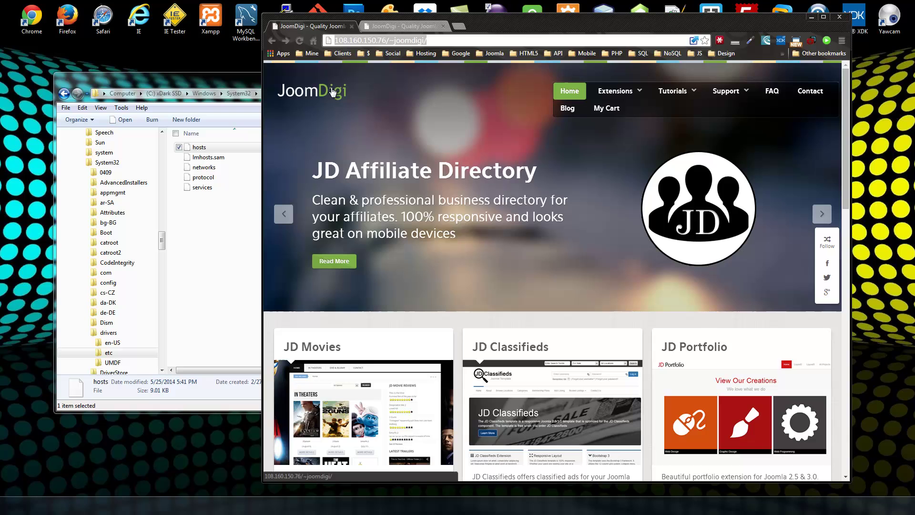
{"action": "left_click", "coordinate": [378, 41]}
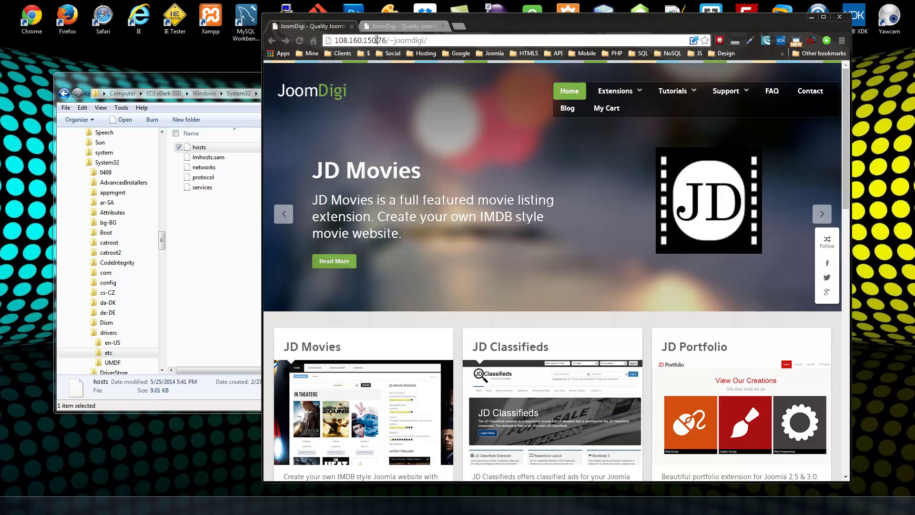
{"action": "left_click_drag", "start_coordinate": [389, 41], "coordinate": [428, 38]}
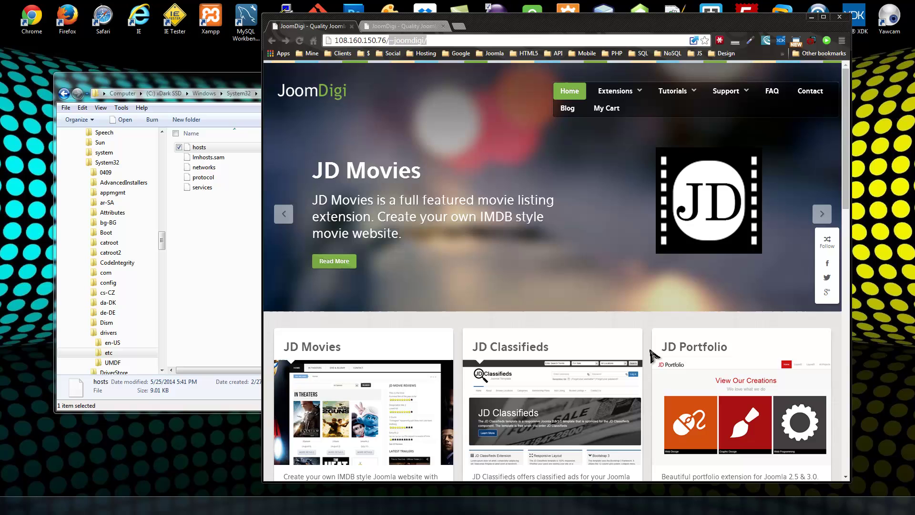
{"action": "left_click", "coordinate": [381, 28]}
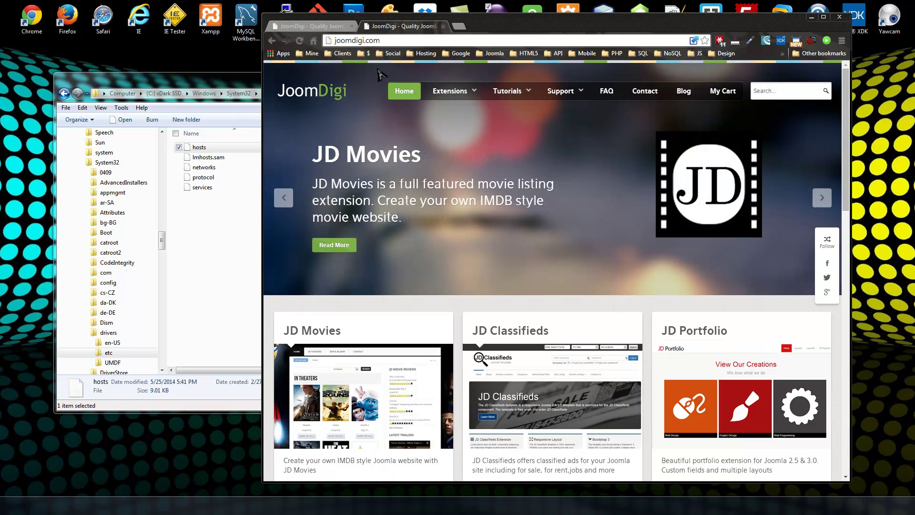
{"action": "left_click", "coordinate": [337, 40]}
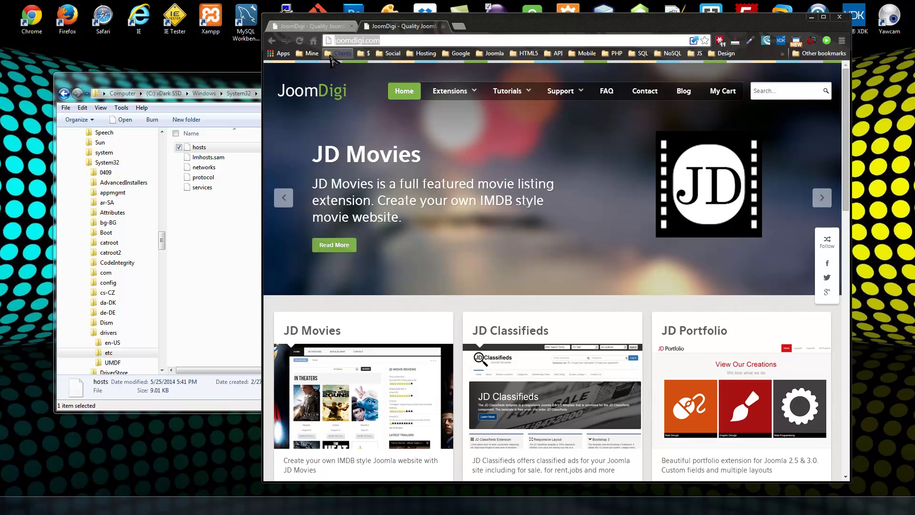
{"action": "left_click", "coordinate": [318, 29]}
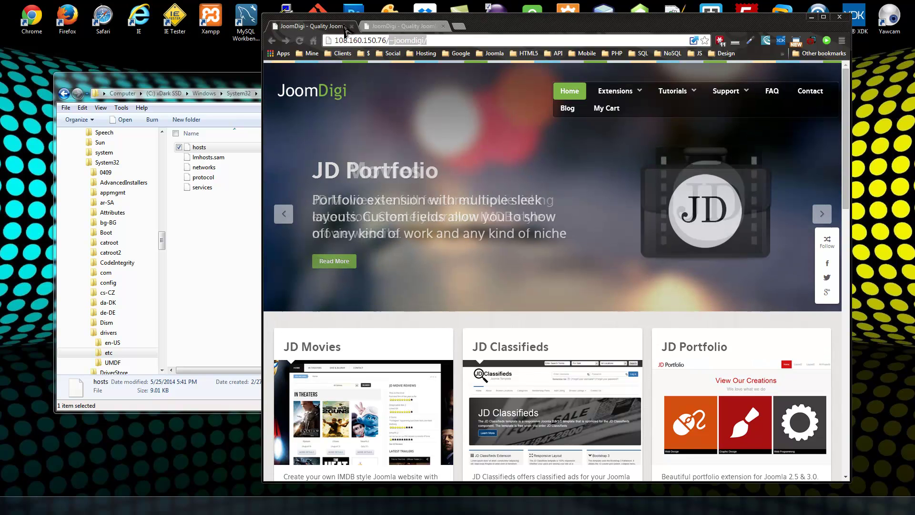
{"action": "left_click", "coordinate": [390, 27]}
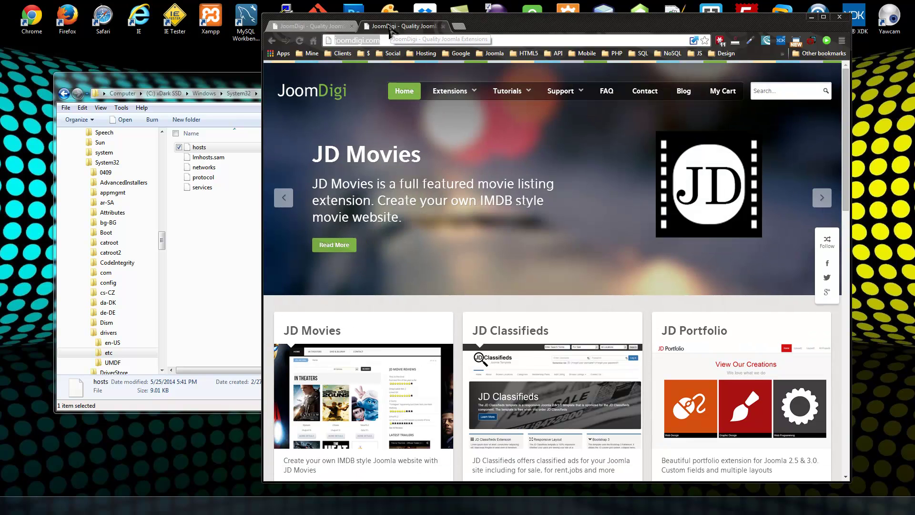
{"action": "left_click", "coordinate": [329, 27]}
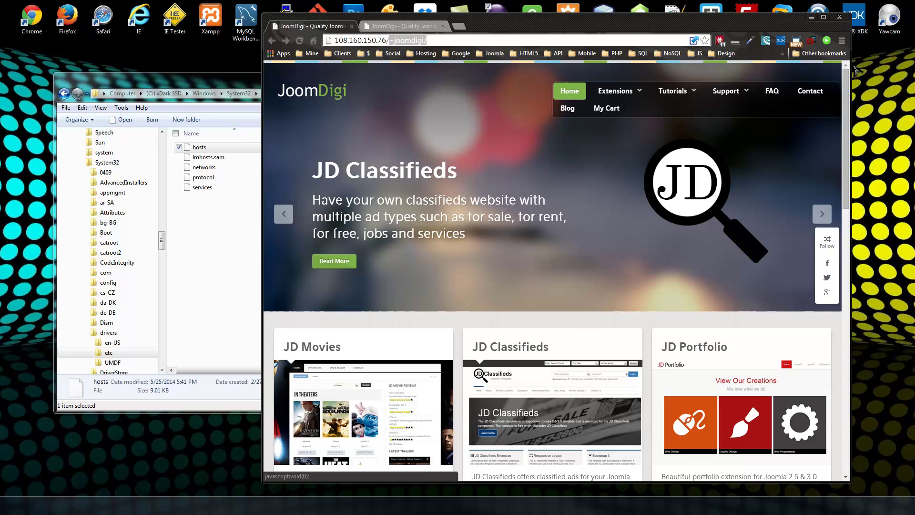
{"action": "left_click", "coordinate": [411, 27]}
{"action": "left_click", "coordinate": [329, 27]}
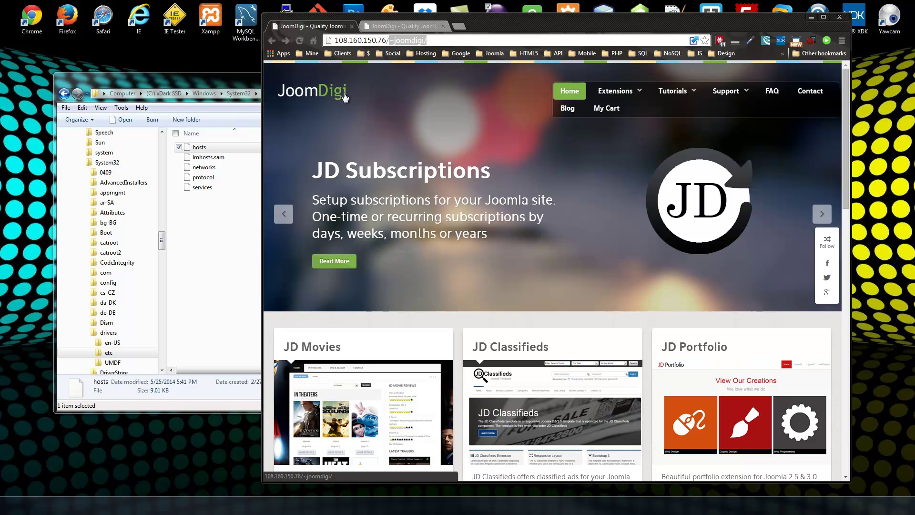
{"action": "left_click", "coordinate": [389, 117]}
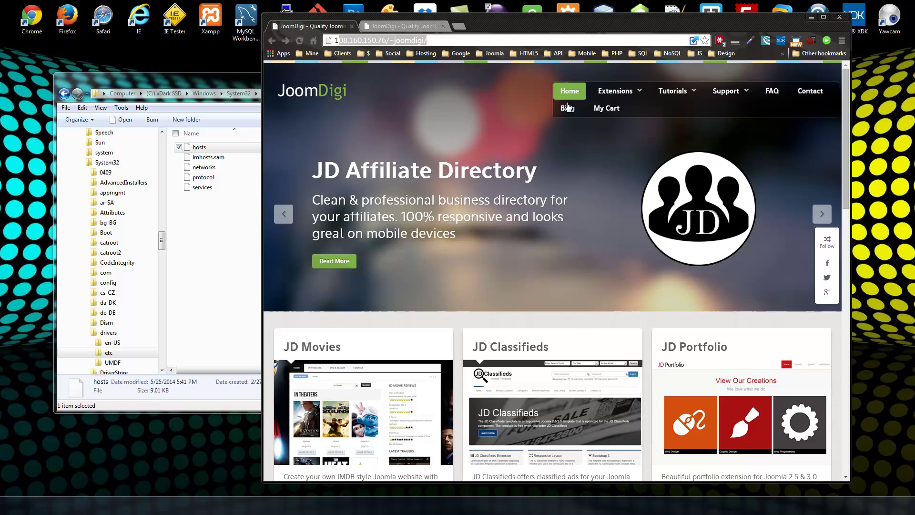
Open the Blog on the IP-hosted copy, which returns 404 Not Found.
{"action": "left_click", "coordinate": [772, 156]}
{"action": "left_click", "coordinate": [568, 108]}
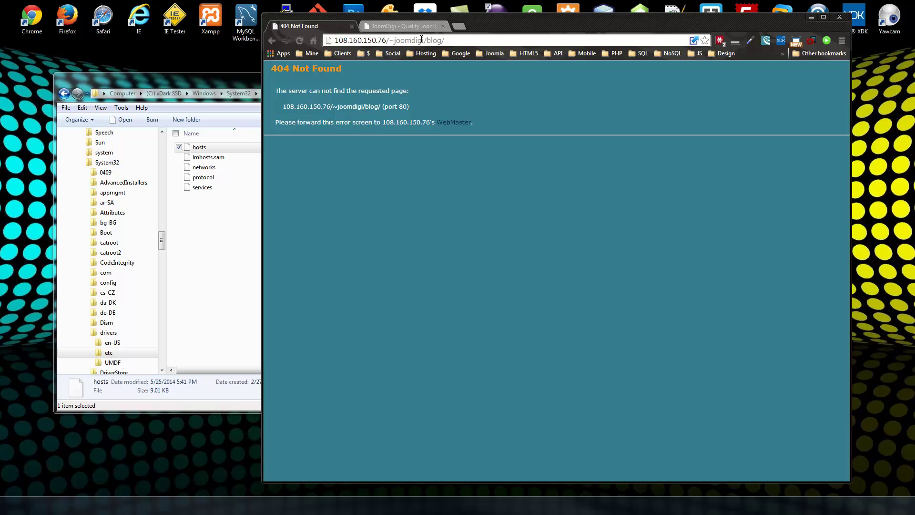
{"action": "left_click_drag", "start_coordinate": [421, 39], "coordinate": [335, 40]}
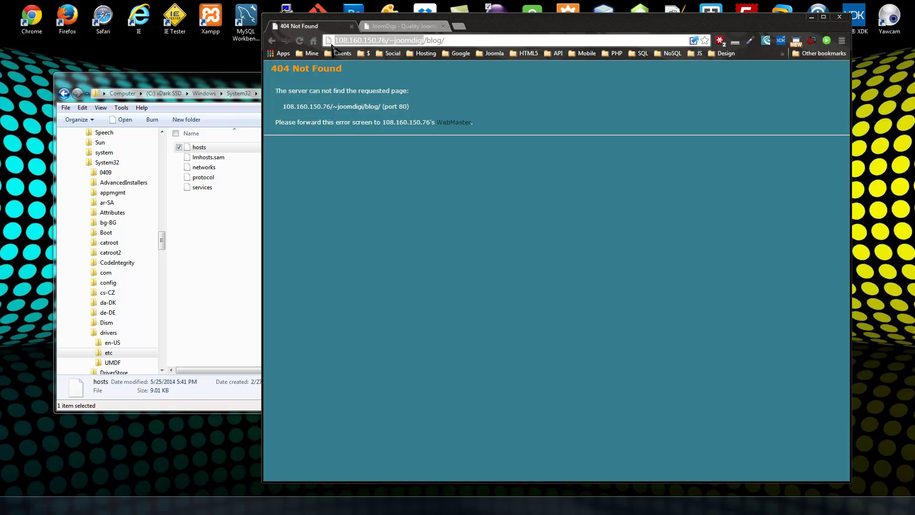
Open the blog on live joomdigi.com in the other tab, then return to the IP-hosted tab.
{"action": "left_click", "coordinate": [272, 40]}
{"action": "left_click", "coordinate": [403, 26]}
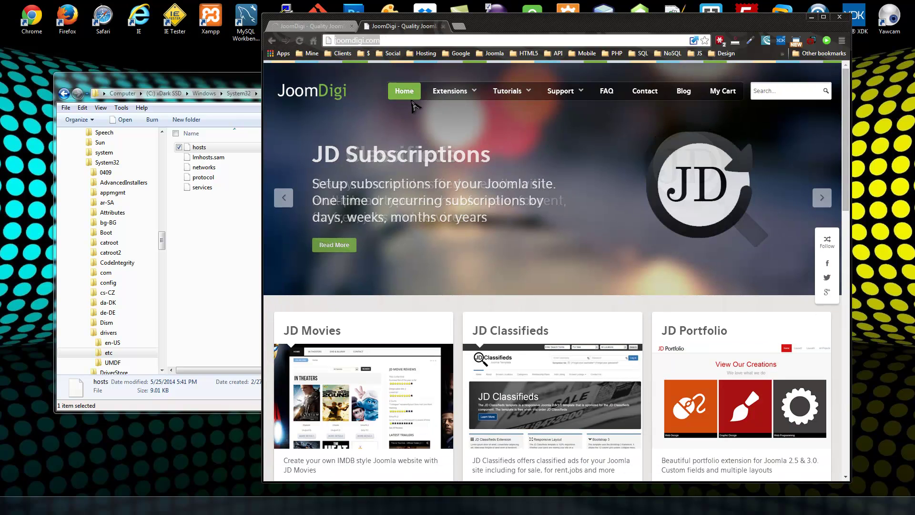
{"action": "left_click", "coordinate": [363, 114]}
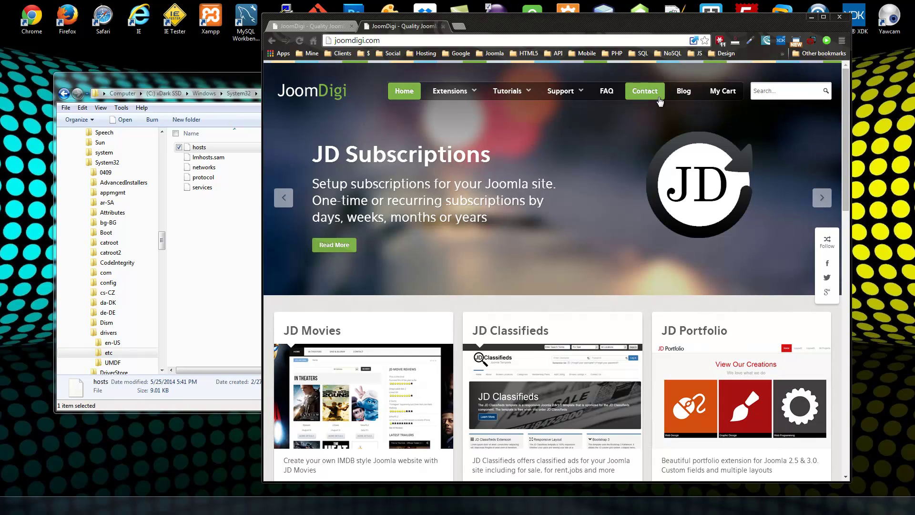
{"action": "left_click", "coordinate": [695, 176]}
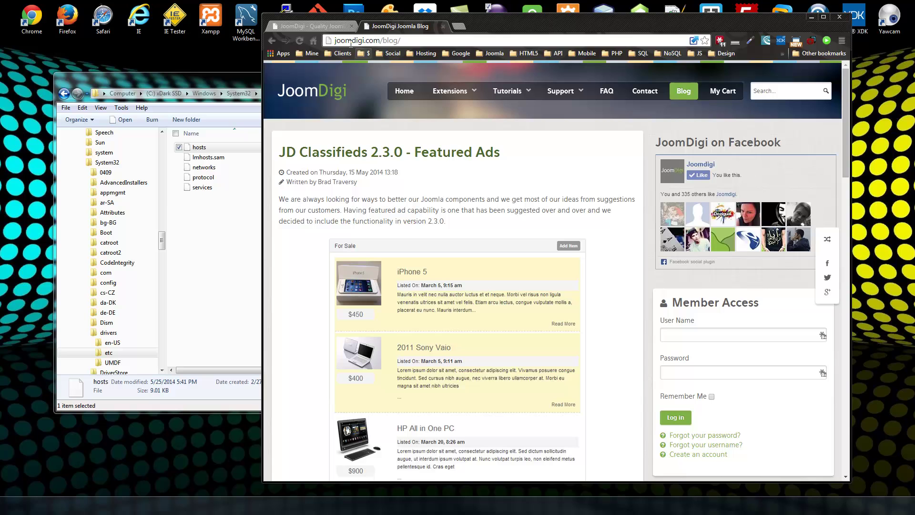
{"action": "left_click", "coordinate": [310, 26]}
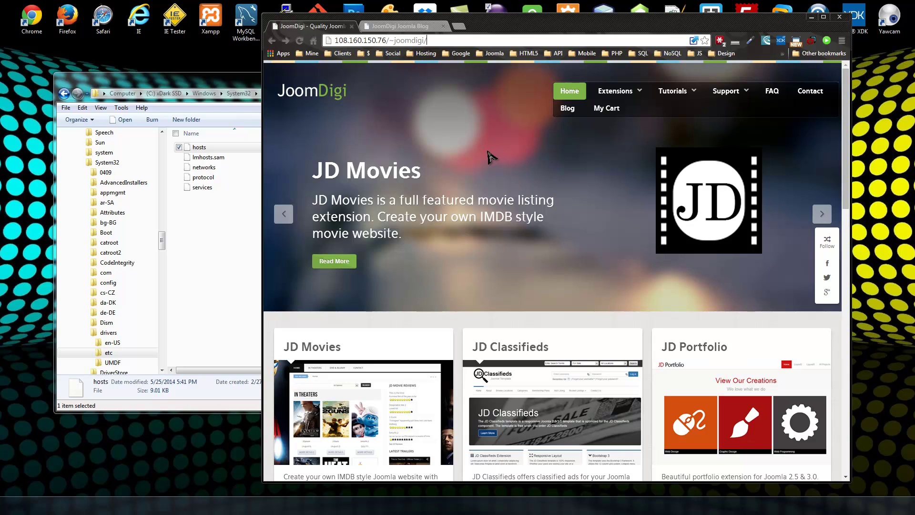
Close the old etc window and open the C: drive in a new Explorer window.
{"action": "left_click", "coordinate": [255, 87]}
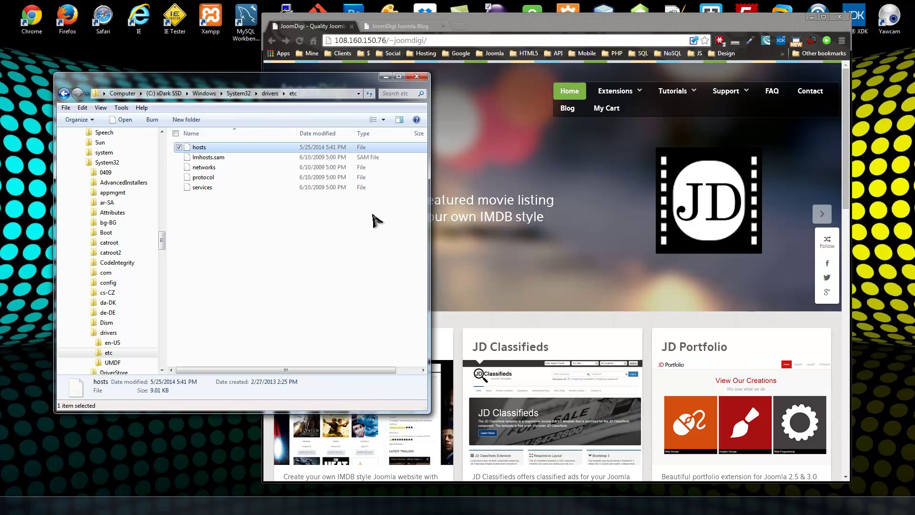
{"action": "left_click", "coordinate": [417, 77]}
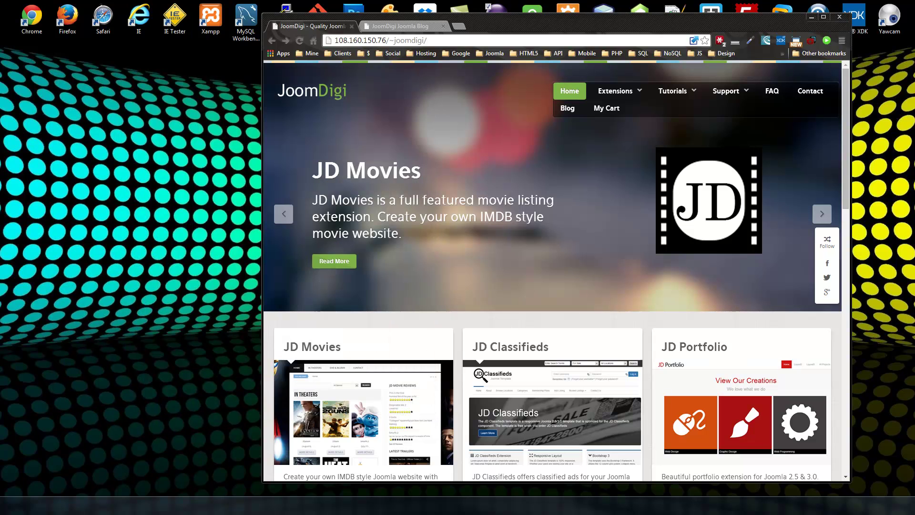
{"action": "key", "text": "super+e"}
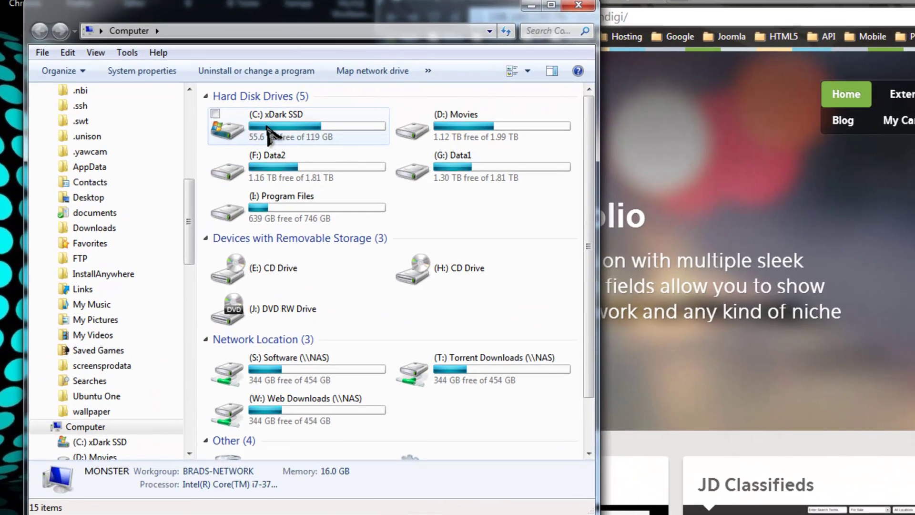
{"action": "left_click", "coordinate": [253, 127]}
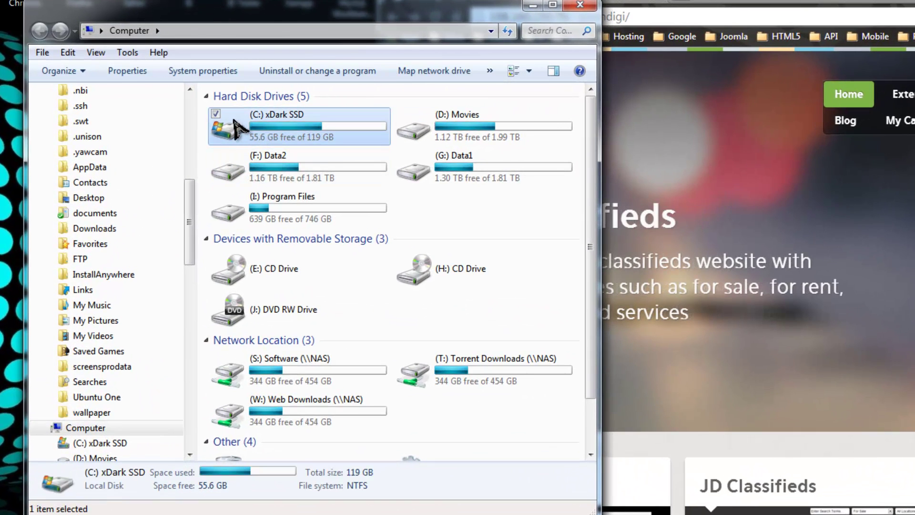
{"action": "double_click", "coordinate": [277, 139]}
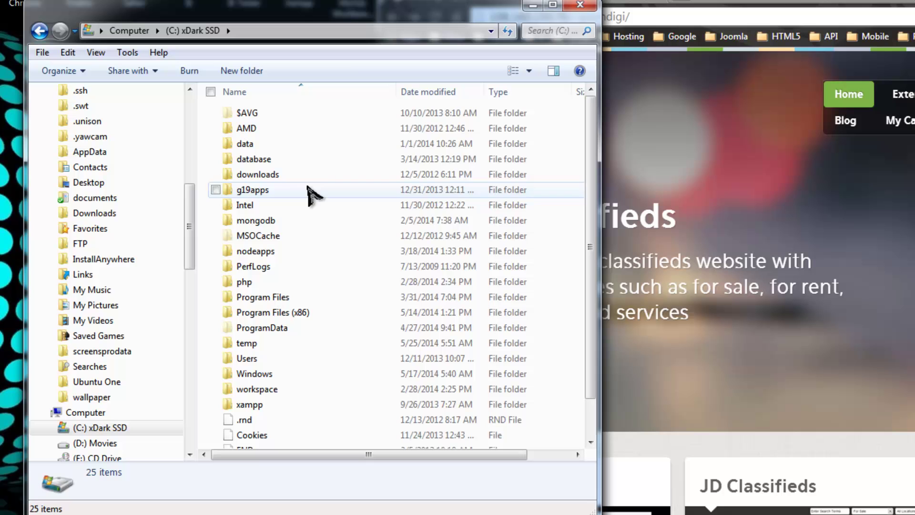
Browse through Windows, System32 and drivers to the etc folder.
{"action": "double_click", "coordinate": [256, 374]}
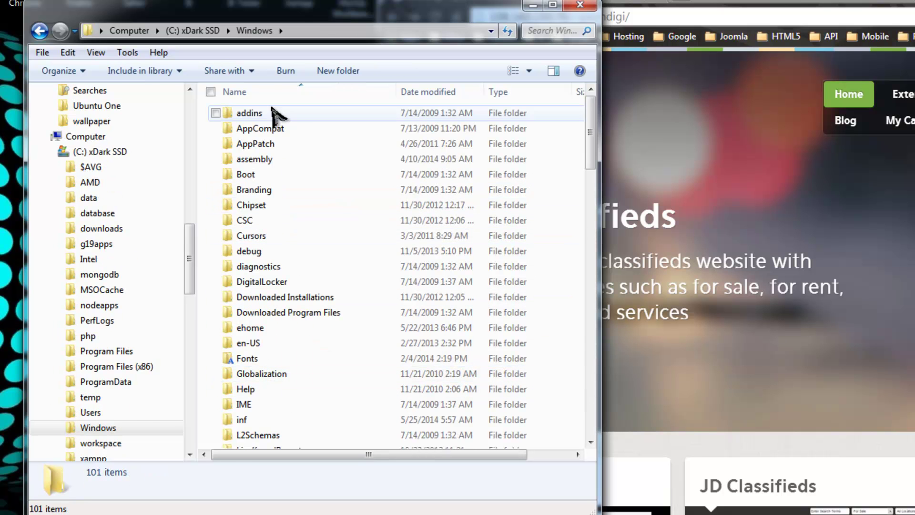
{"action": "scroll", "coordinate": [286, 347], "scroll_direction": "down", "scroll_amount": 2}
{"action": "scroll", "coordinate": [286, 347], "scroll_direction": "down", "scroll_amount": 7}
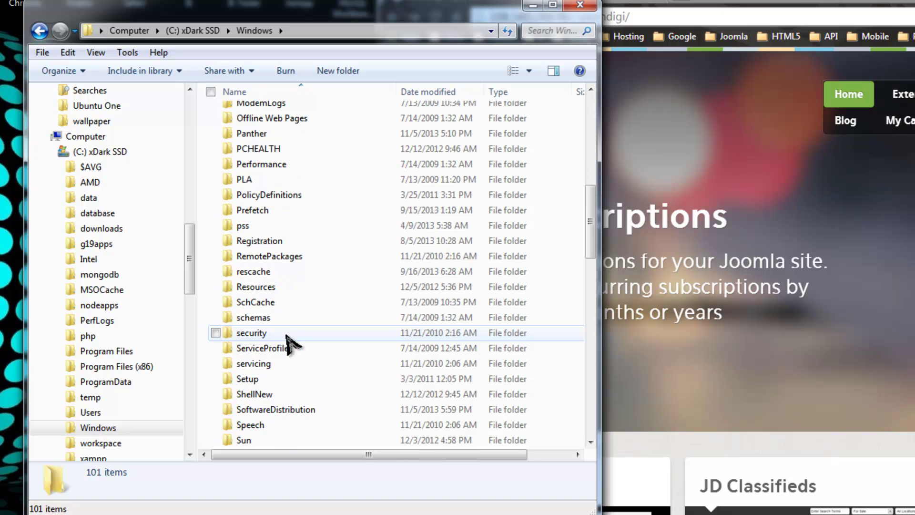
{"action": "scroll", "coordinate": [286, 342], "scroll_direction": "down", "scroll_amount": 3}
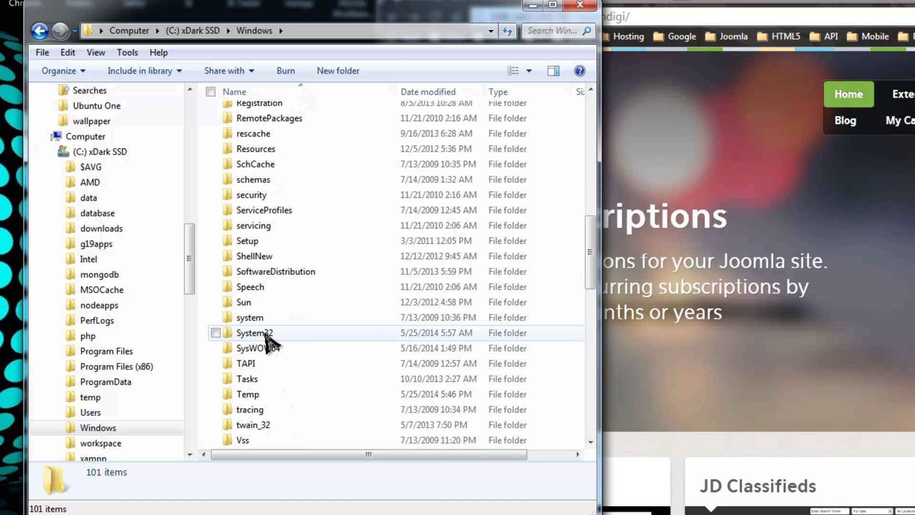
{"action": "left_click", "coordinate": [267, 334]}
{"action": "double_click", "coordinate": [282, 334]}
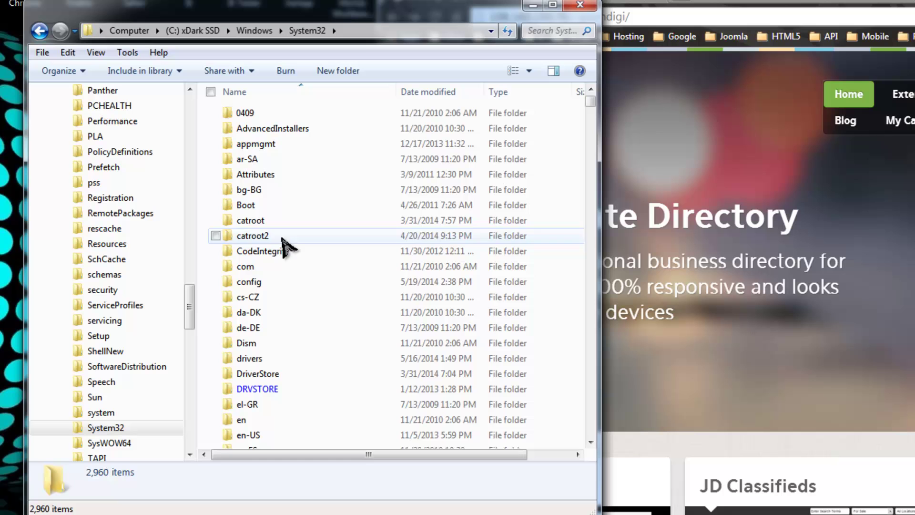
{"action": "double_click", "coordinate": [257, 358]}
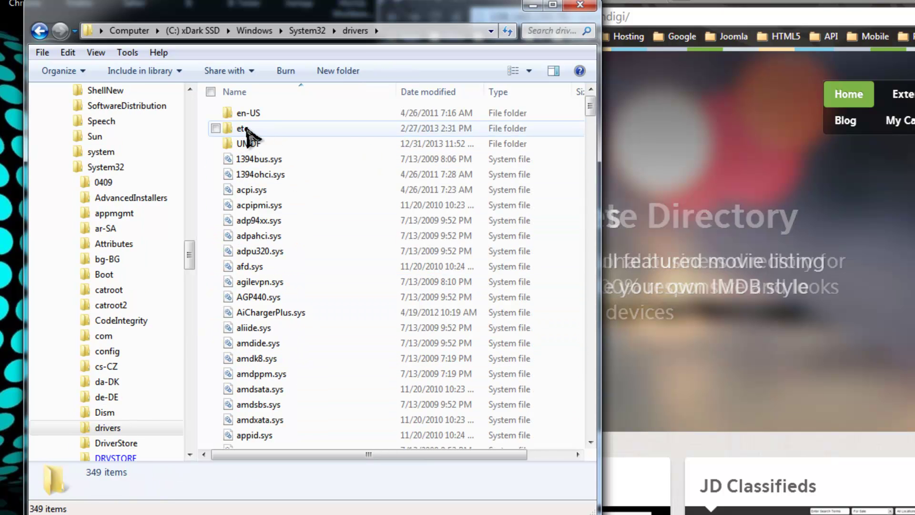
{"action": "double_click", "coordinate": [243, 129]}
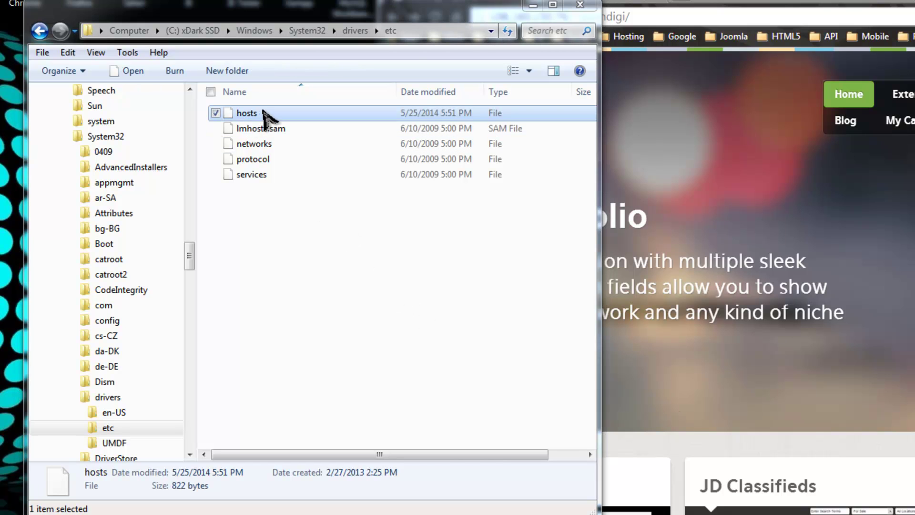
Start opening the hosts file and scroll the Open with program list.
{"action": "double_click", "coordinate": [257, 114]}
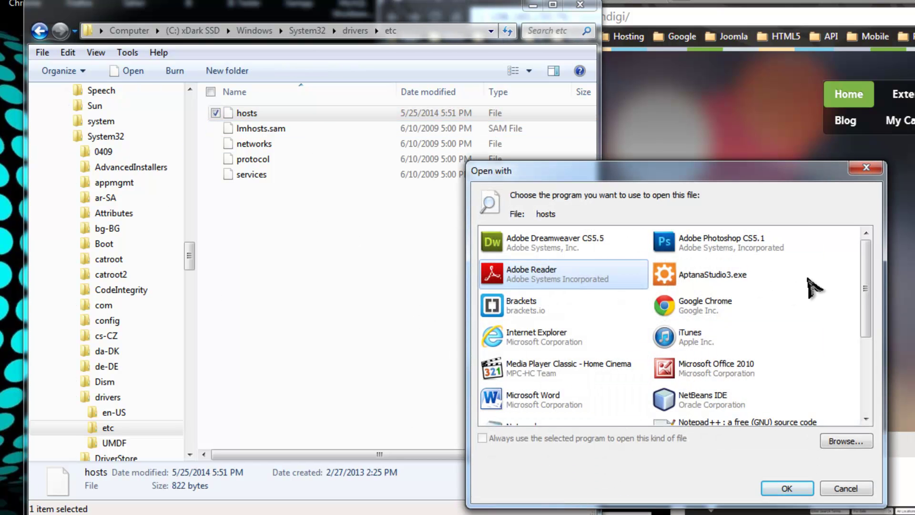
{"action": "left_click_drag", "start_coordinate": [865, 274], "coordinate": [863, 317]}
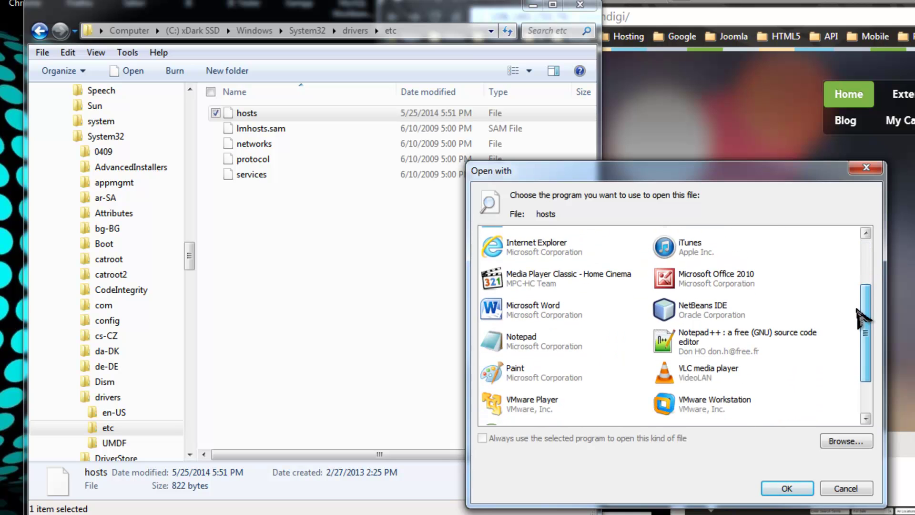
{"action": "scroll", "coordinate": [847, 315], "scroll_direction": "down", "scroll_amount": 1}
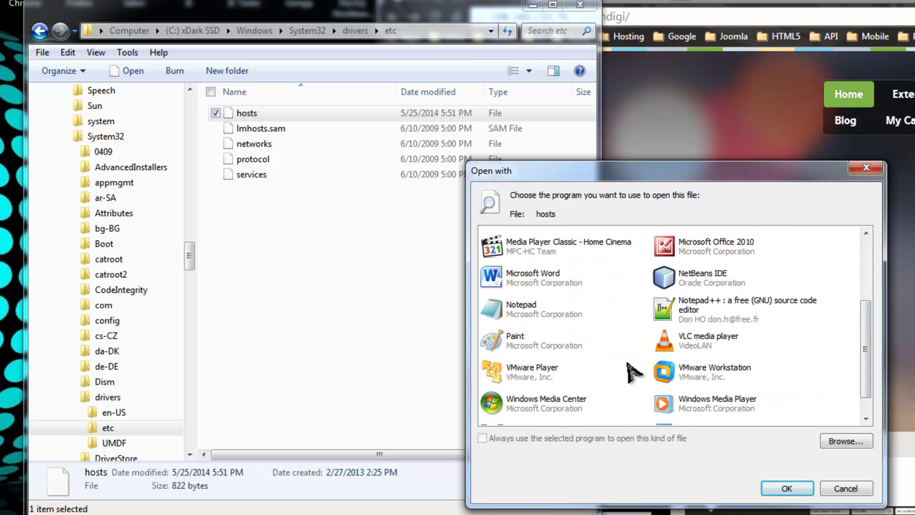
Open hosts in Notepad++ and examine line 20's commented 127.0.0.1 localhost entry.
{"action": "left_click", "coordinate": [720, 315]}
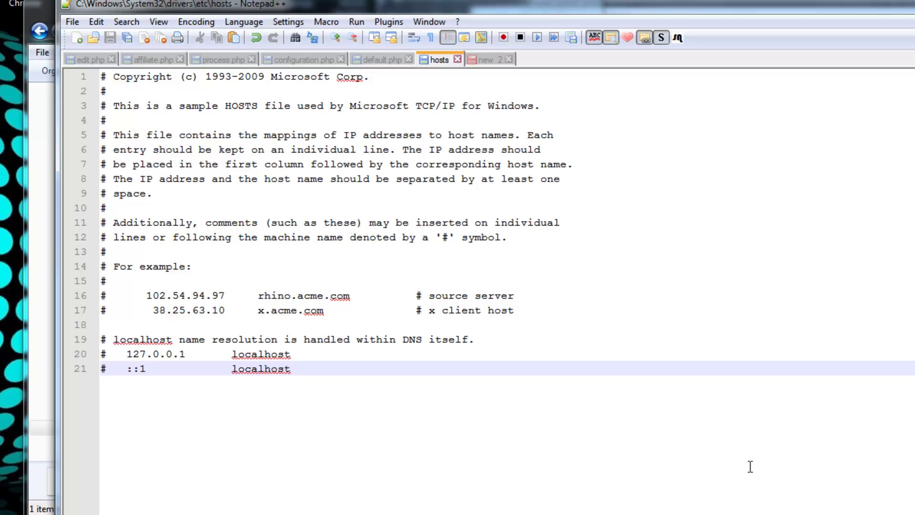
{"action": "left_click", "coordinate": [738, 243]}
{"action": "left_click", "coordinate": [647, 471]}
{"action": "left_click_drag", "start_coordinate": [192, 354], "coordinate": [130, 353]}
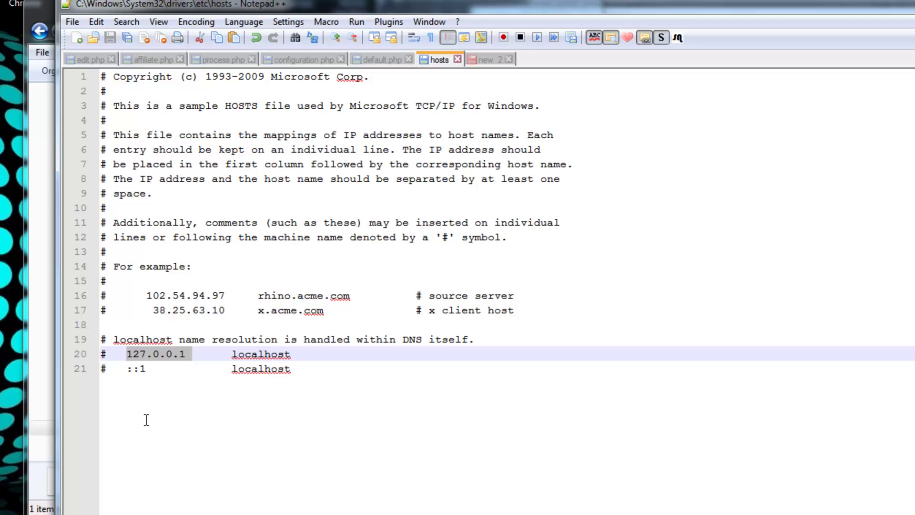
{"action": "left_click", "coordinate": [231, 354]}
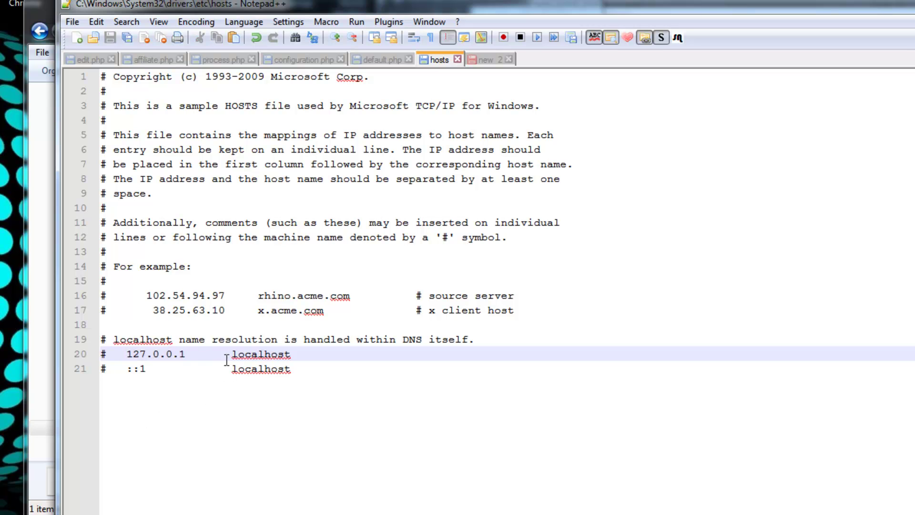
{"action": "left_click_drag", "start_coordinate": [230, 354], "coordinate": [301, 353]}
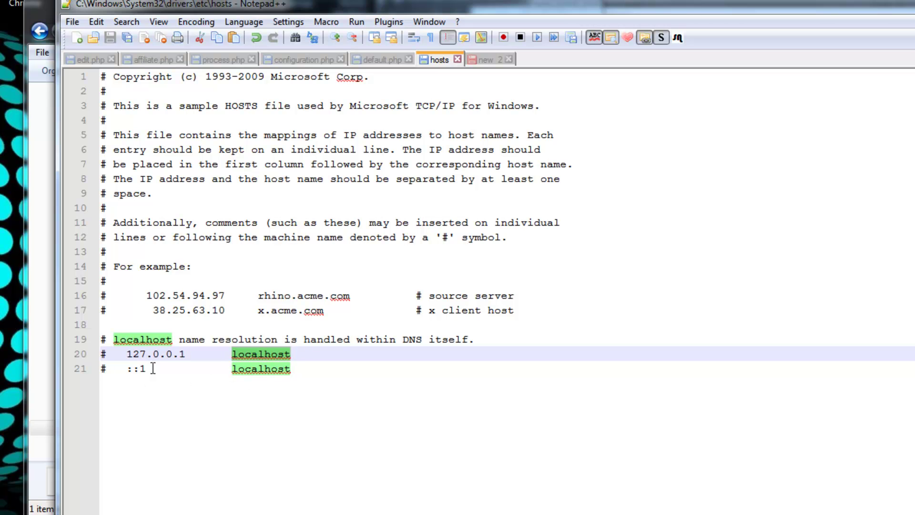
{"action": "left_click", "coordinate": [197, 356]}
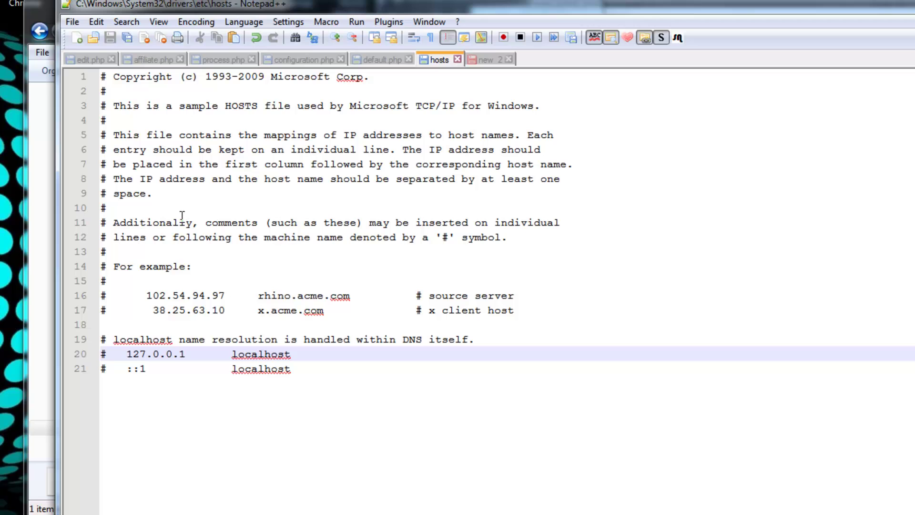
{"action": "left_click_drag", "start_coordinate": [106, 357], "coordinate": [100, 356]}
{"action": "left_click", "coordinate": [178, 368]}
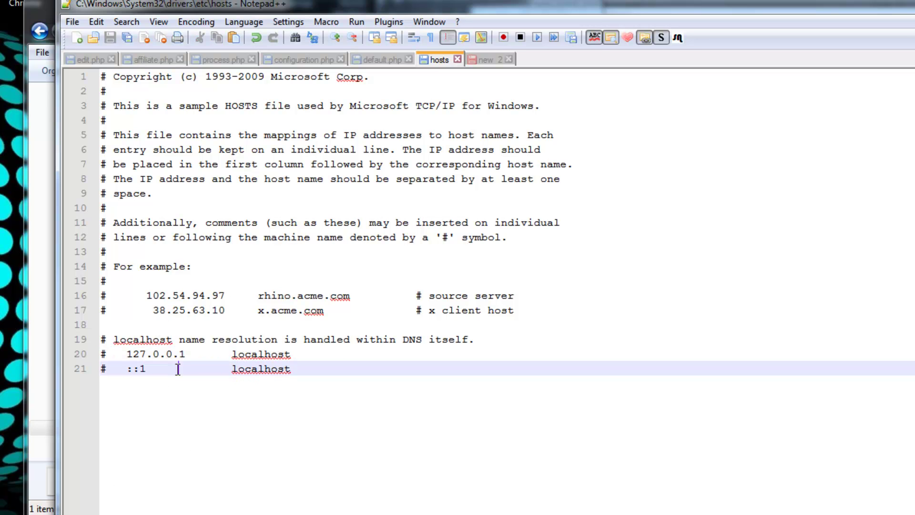
Try deleting the # on line 20, undo it, then add blank line 22.
{"action": "left_click", "coordinate": [111, 355]}
{"action": "key", "text": "BackSpace"}
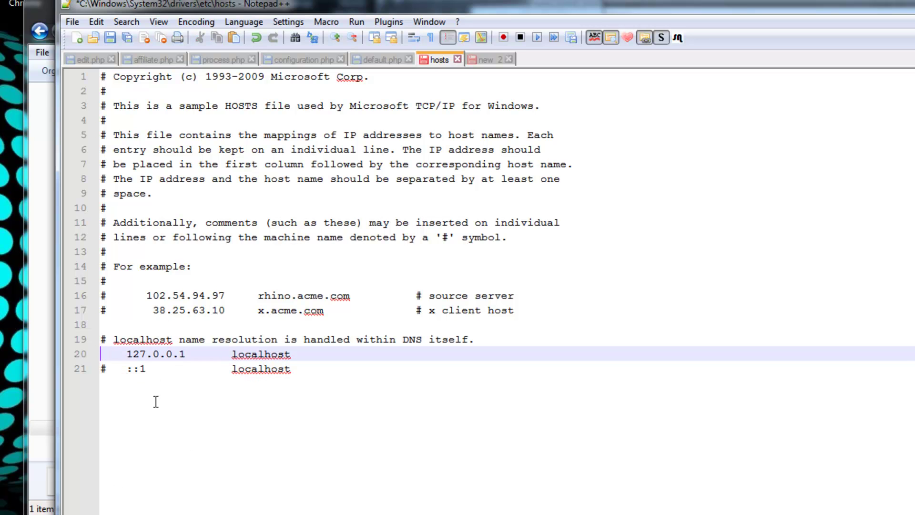
{"action": "left_click_drag", "start_coordinate": [291, 353], "coordinate": [232, 358]}
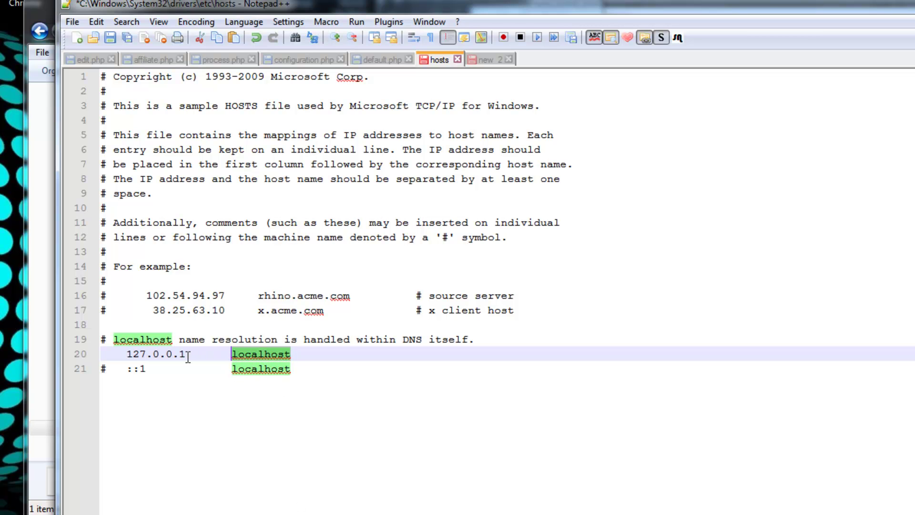
{"action": "left_click_drag", "start_coordinate": [187, 356], "coordinate": [126, 354]}
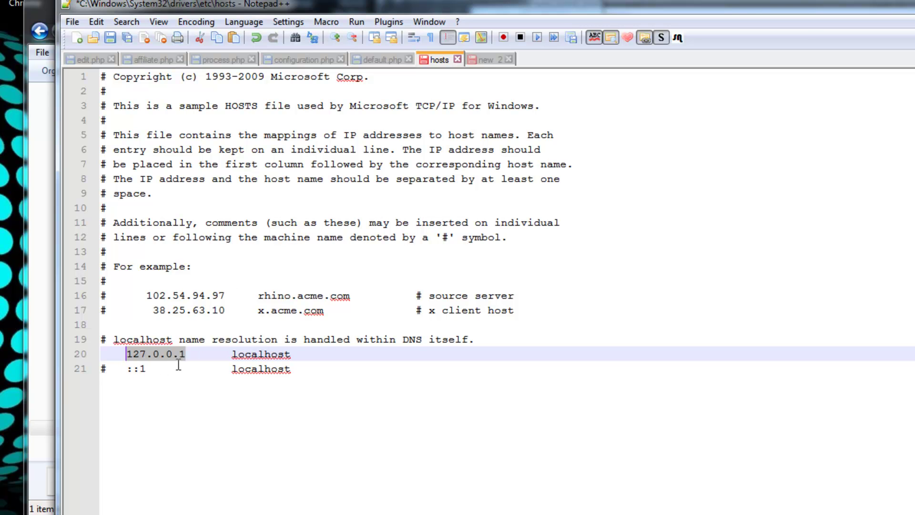
{"action": "key", "text": "ctrl+z"}
{"action": "key", "text": "ctrl+z"}
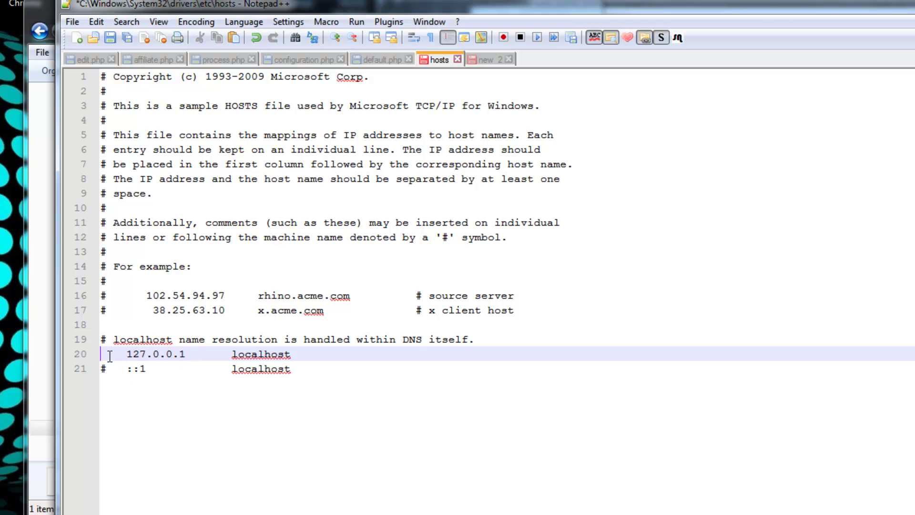
{"action": "left_click", "coordinate": [322, 370]}
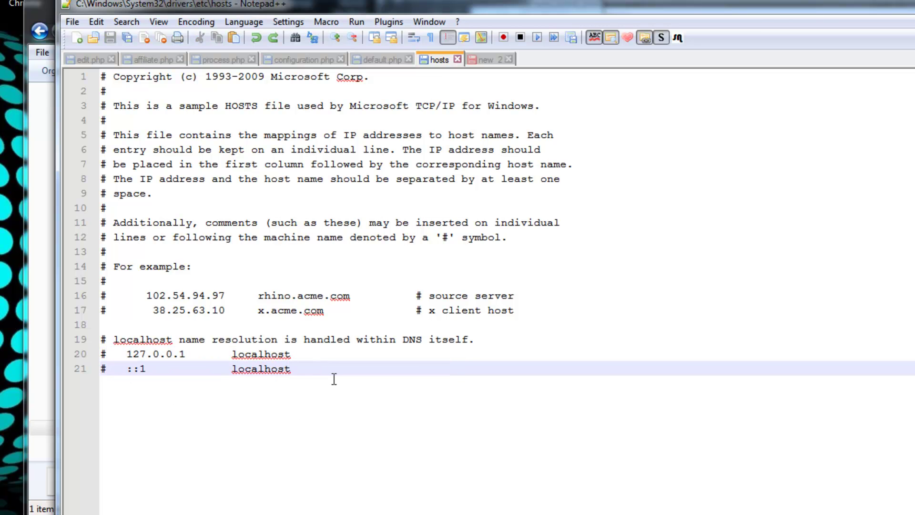
{"action": "key", "text": "Return"}
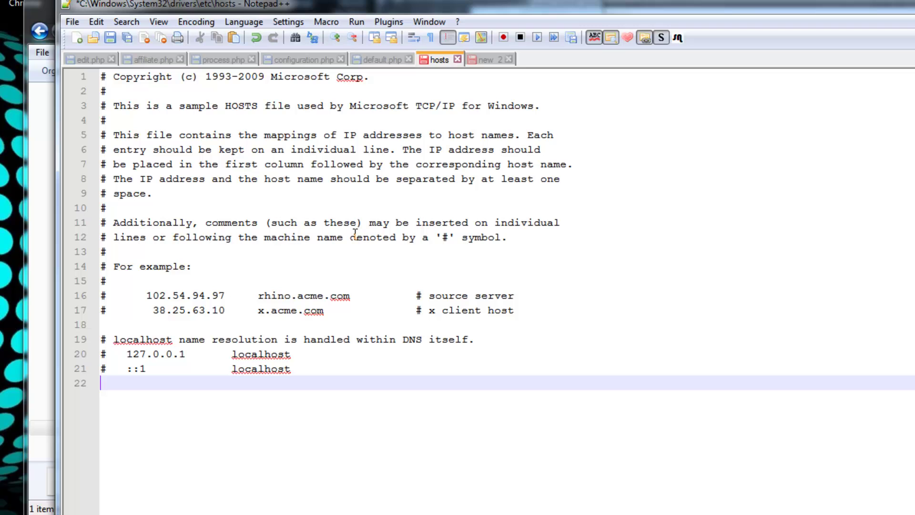
Copy the server IP 108.160.150.76 from Chrome's address bar.
{"action": "key", "text": "alt+Tab"}
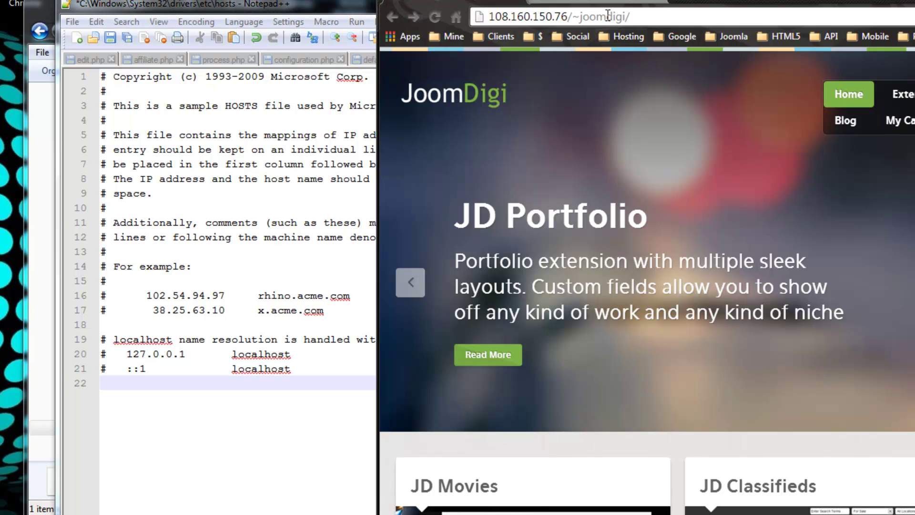
{"action": "left_click_drag", "start_coordinate": [571, 16], "coordinate": [489, 17]}
{"action": "right_click", "coordinate": [505, 17]}
{"action": "left_click", "coordinate": [548, 65]}
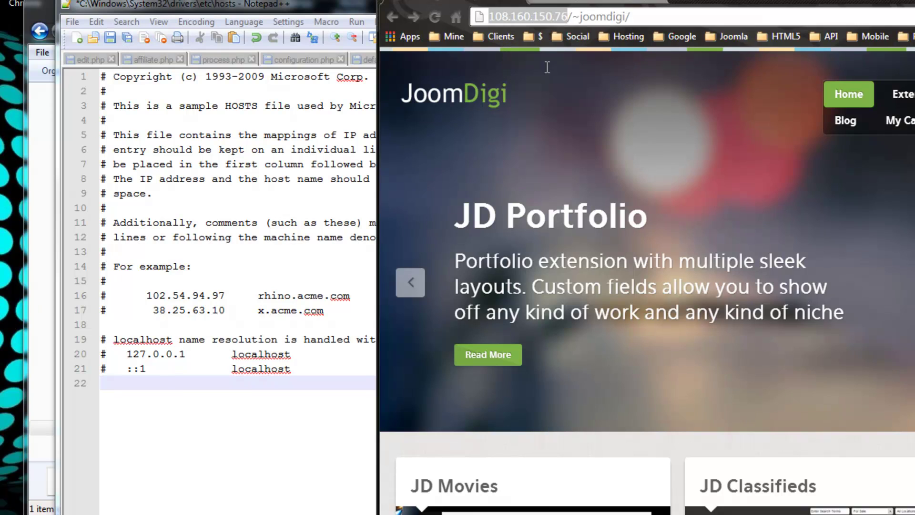
Add line 23 '108.160.150.76 joomdigi.com' to hosts and save the file.
{"action": "left_click", "coordinate": [154, 377]}
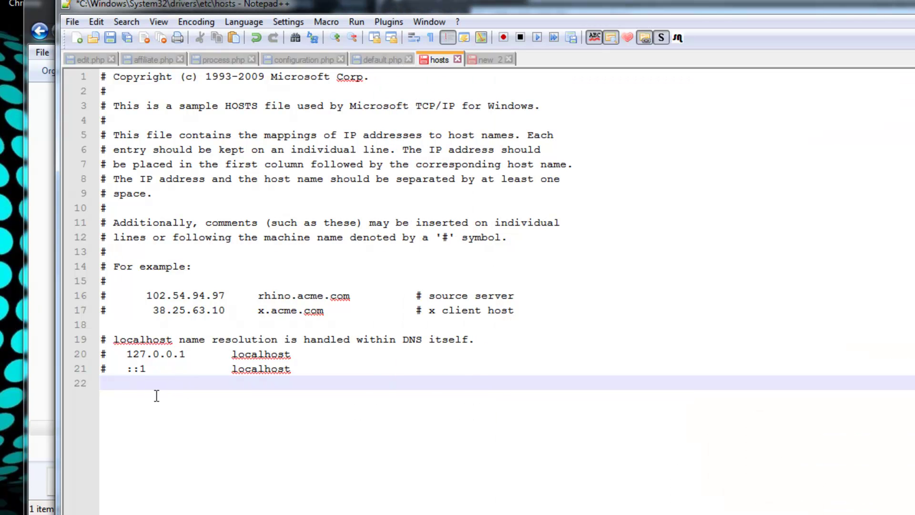
{"action": "key", "text": "Return"}
{"action": "key", "text": "ctrl+v"}
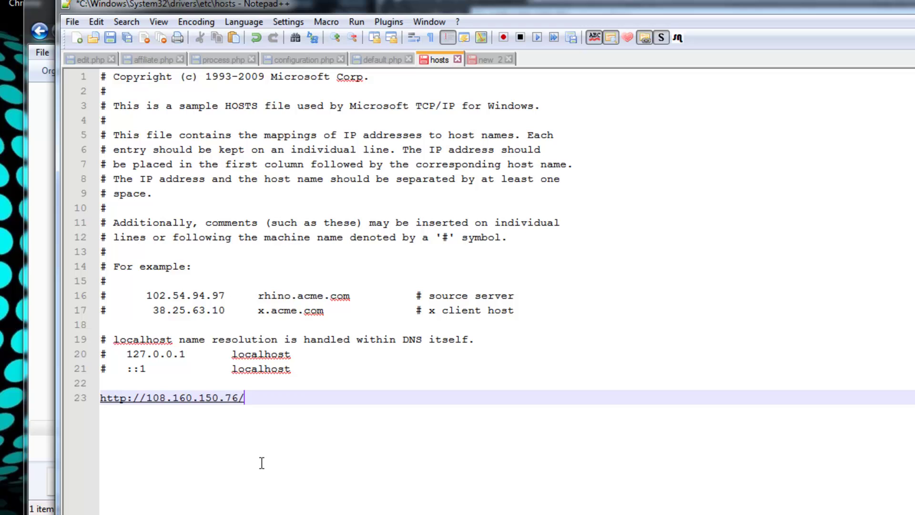
{"action": "key", "text": "BackSpace"}
{"action": "left_click", "coordinate": [145, 398]}
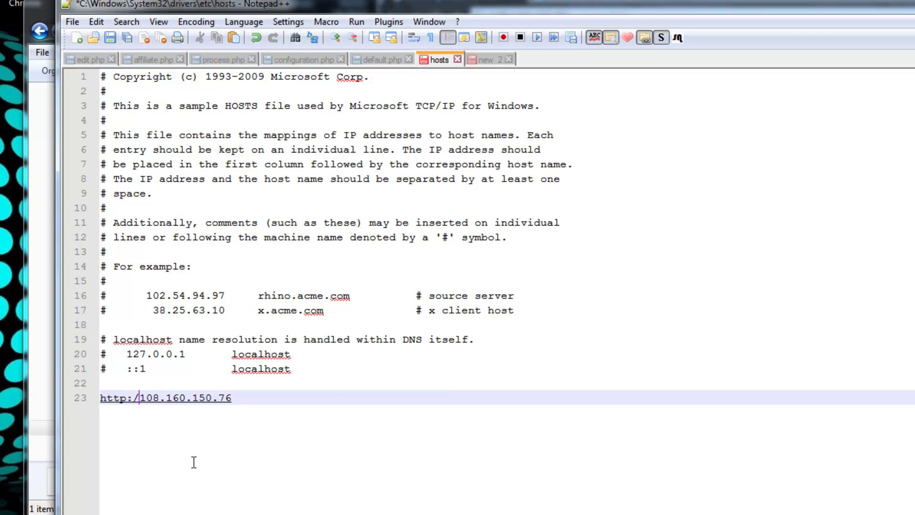
{"action": "key", "text": "BackSpace"}
{"action": "key", "text": "BackSpace"}
{"action": "key", "text": "BackSpace"}
{"action": "key", "text": "BackSpace"}
{"action": "key", "text": "BackSpace"}
{"action": "key", "text": "BackSpace"}
{"action": "key", "text": "BackSpace"}
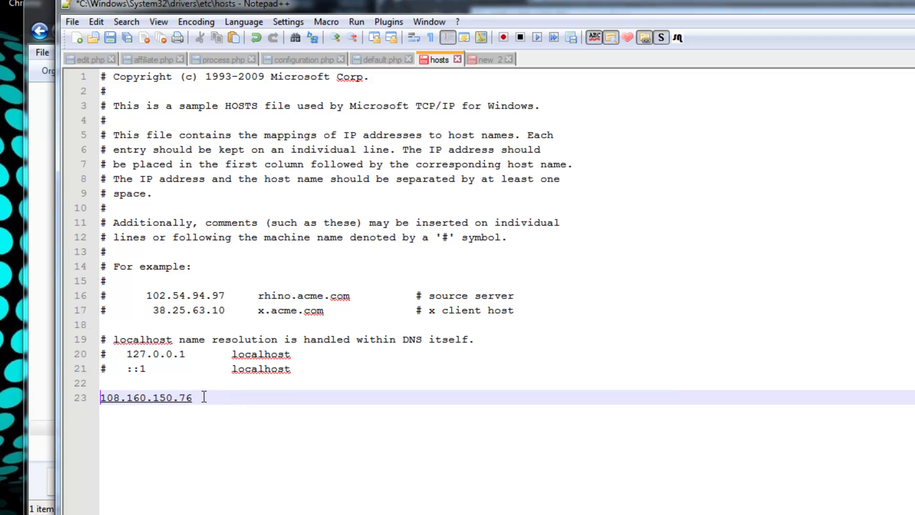
{"action": "left_click", "coordinate": [225, 396]}
{"action": "type", "text": "gi.com"}
{"action": "left_click", "coordinate": [570, 336]}
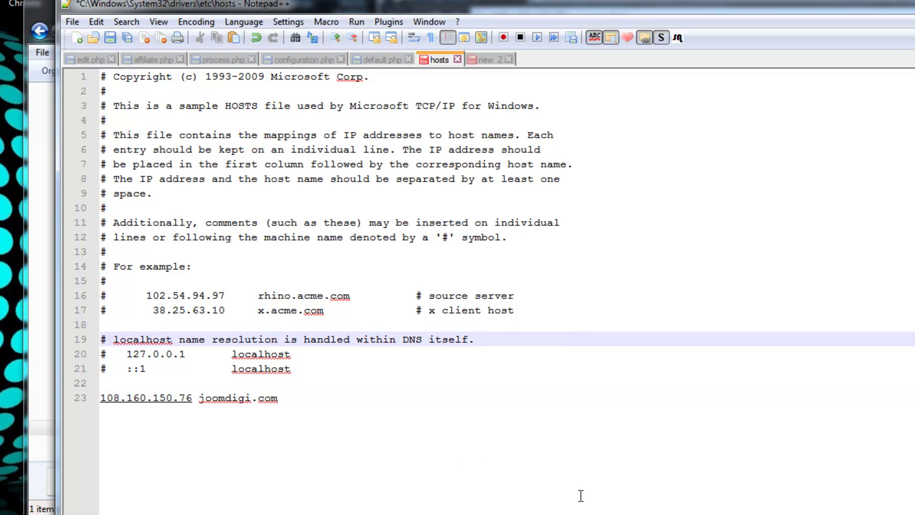
{"action": "key", "text": "ctrl+s"}
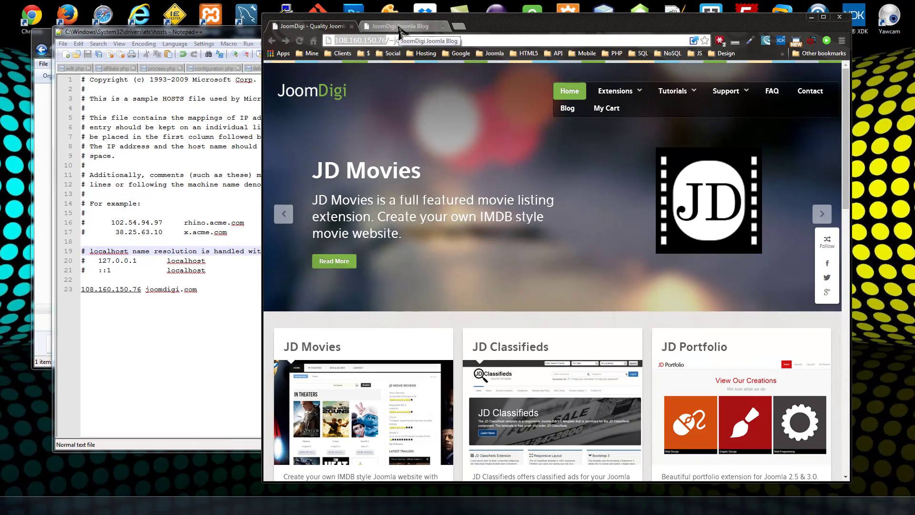
Load joomdigi.com in the blog tab so it resolves through the new hosts mapping.
{"action": "left_click", "coordinate": [398, 26]}
{"action": "left_click", "coordinate": [336, 29]}
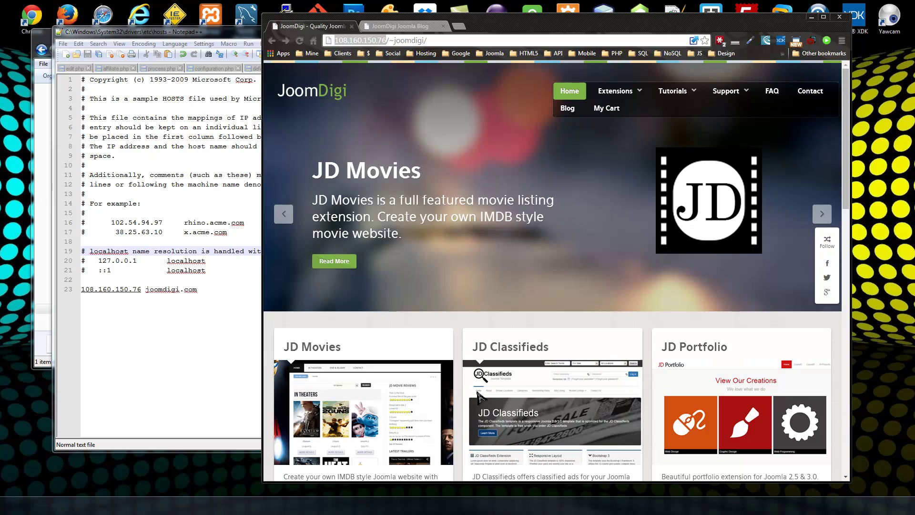
{"action": "left_click", "coordinate": [434, 40]}
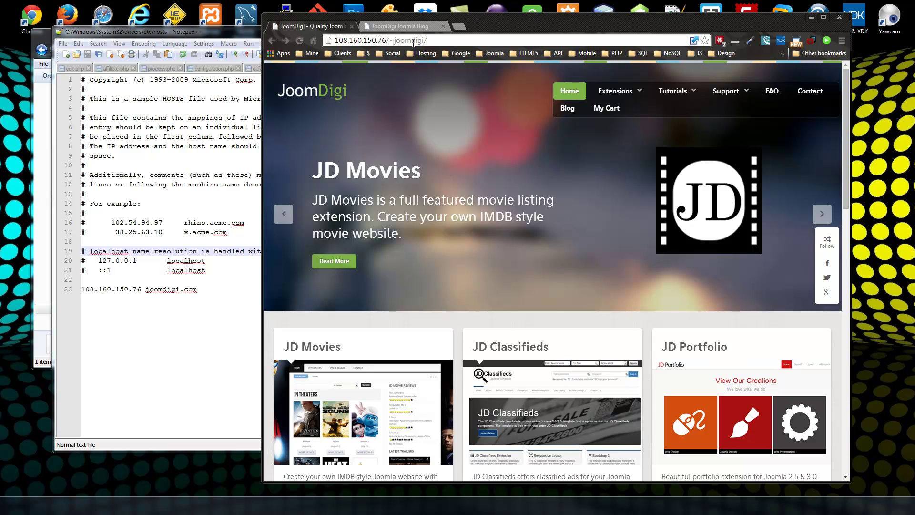
{"action": "left_click", "coordinate": [363, 26]}
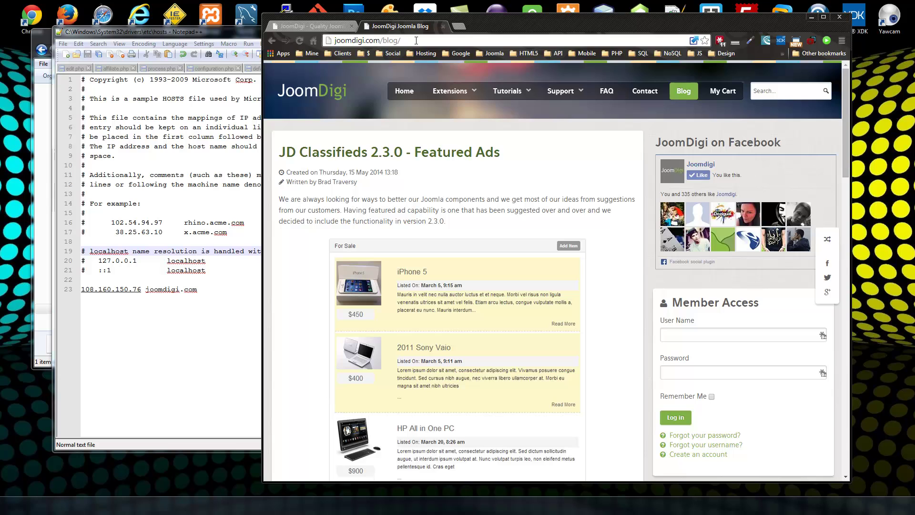
{"action": "type", "text": "joomdigi.co"}
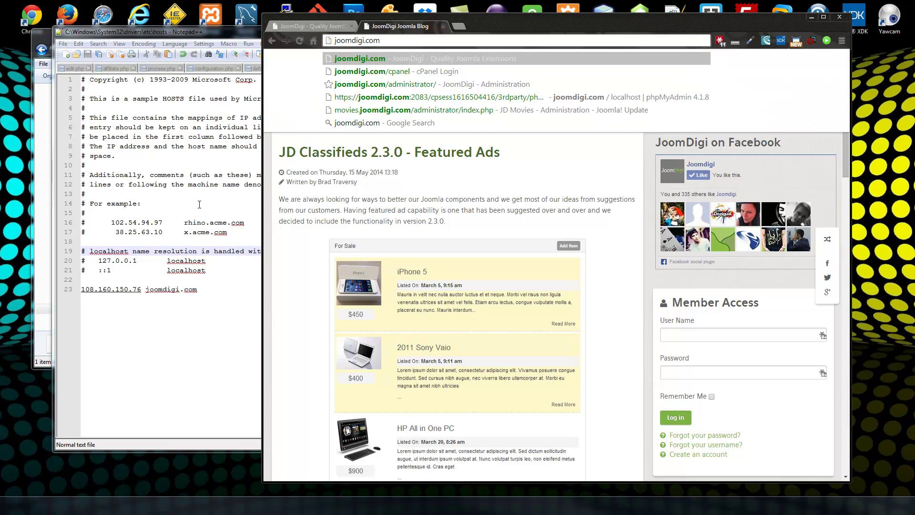
{"action": "key", "text": "Return"}
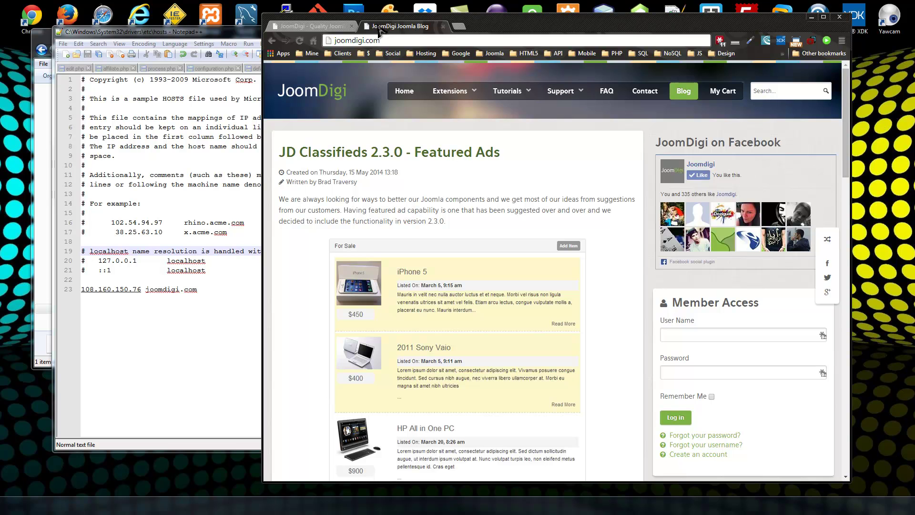
{"action": "left_click", "coordinate": [366, 40]}
{"action": "left_click_drag", "start_coordinate": [366, 40], "coordinate": [398, 40]}
{"action": "key", "text": "Return"}
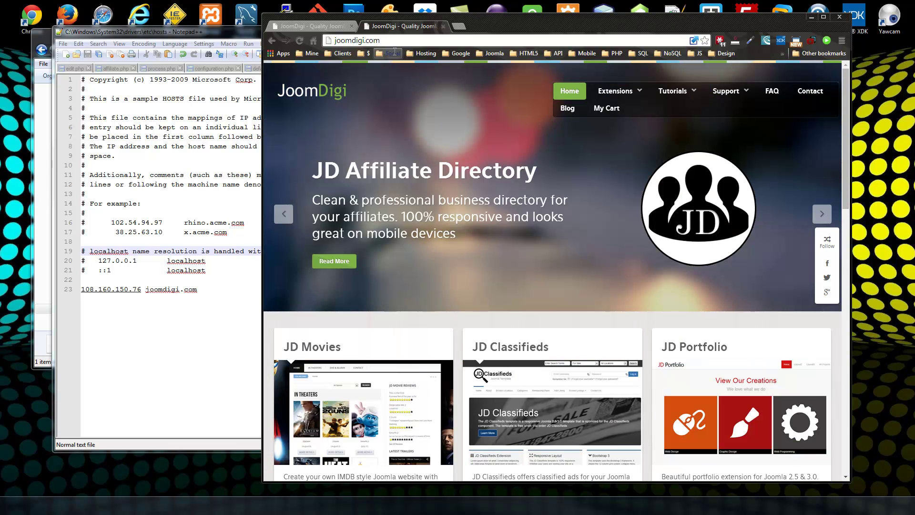
Compare joomdigi.com with the IP-address tab, then open and reload the site's blog page.
{"action": "left_click", "coordinate": [372, 40]}
{"action": "key", "text": "ctrl+Tab"}
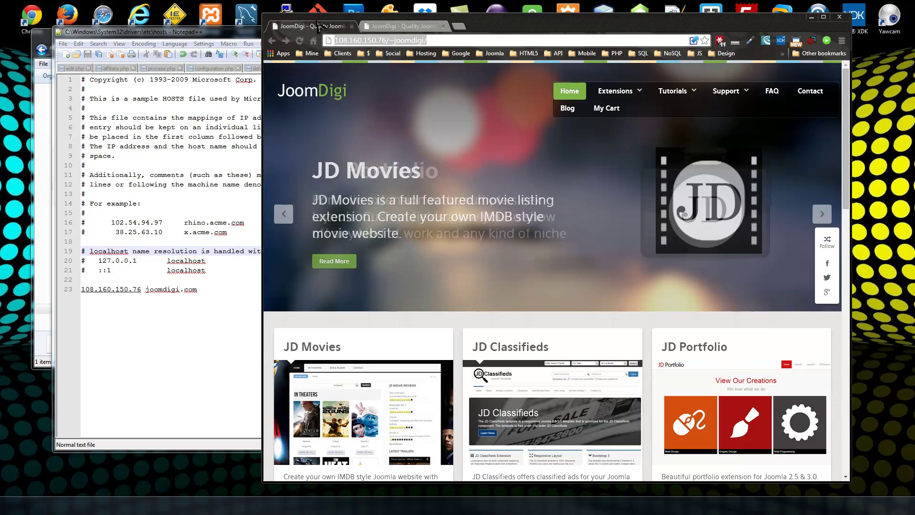
{"action": "key", "text": "ctrl+Tab"}
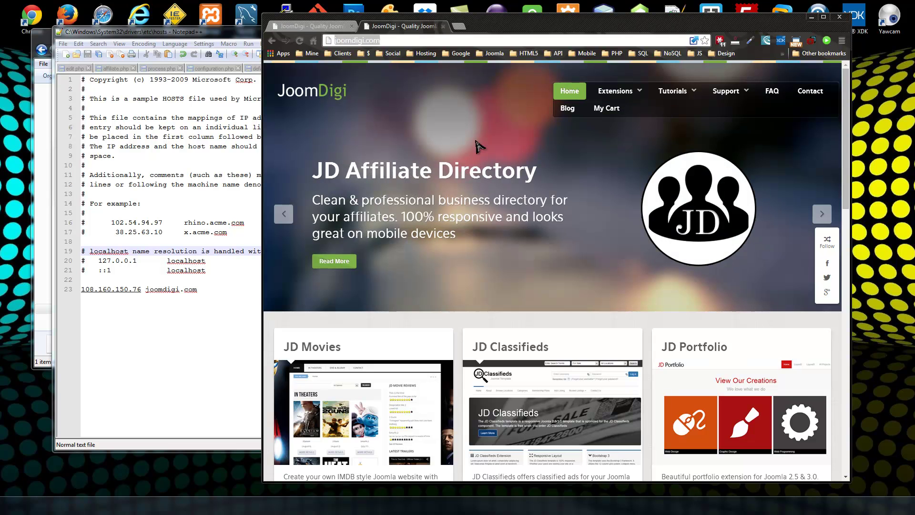
{"action": "left_click", "coordinate": [577, 110]}
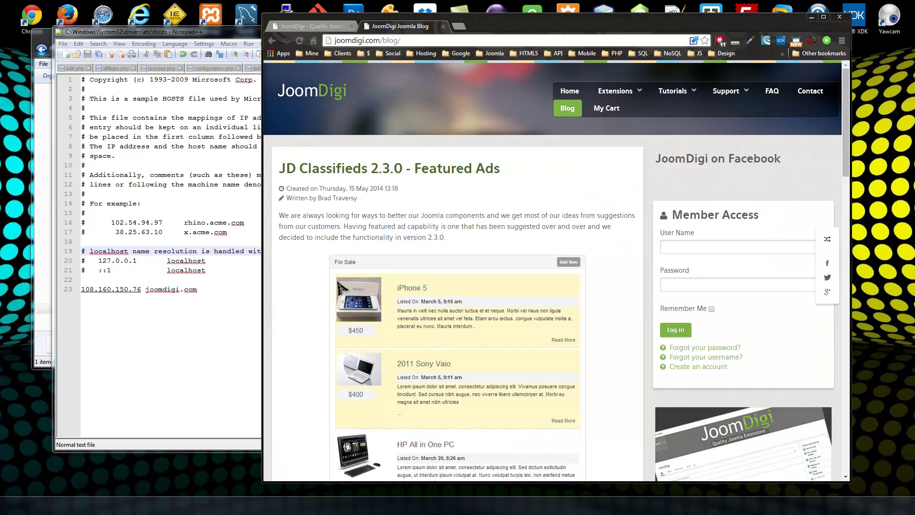
{"action": "left_click_drag", "start_coordinate": [380, 40], "coordinate": [335, 41]}
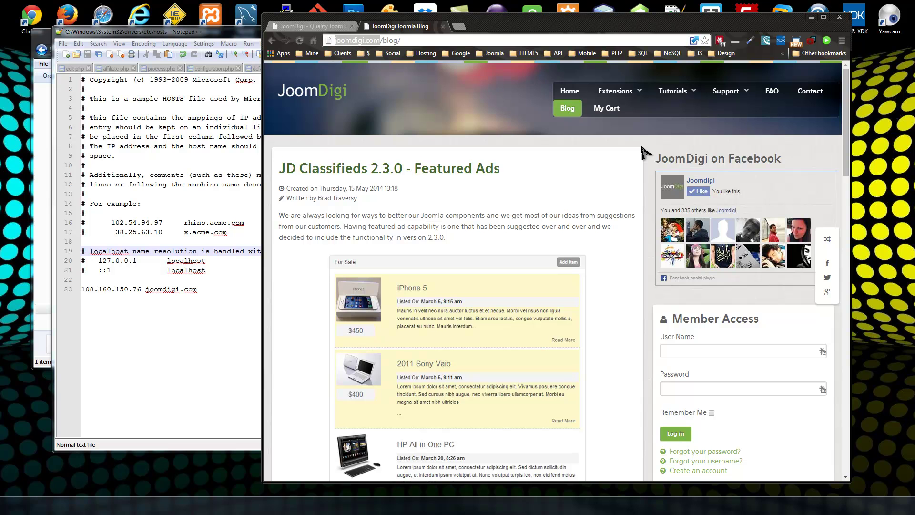
{"action": "key", "text": "Return"}
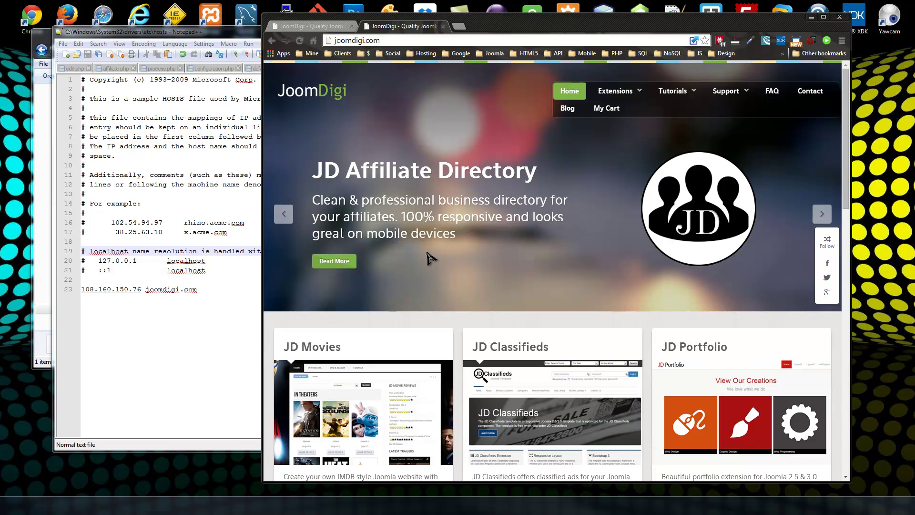
Delete the joomdigi.com mapping line from hosts and save the file.
{"action": "left_click", "coordinate": [114, 357]}
{"action": "left_click_drag", "start_coordinate": [197, 289], "coordinate": [75, 296]}
{"action": "key", "text": "Delete"}
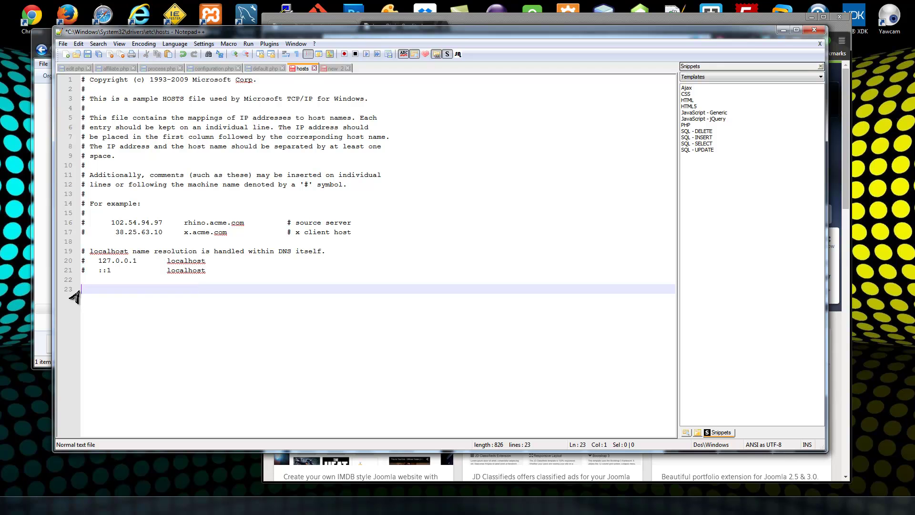
{"action": "key", "text": "ctrl+s"}
Reload joomdigi.com in Chrome so it shows the original live site.
{"action": "left_click", "coordinate": [465, 22]}
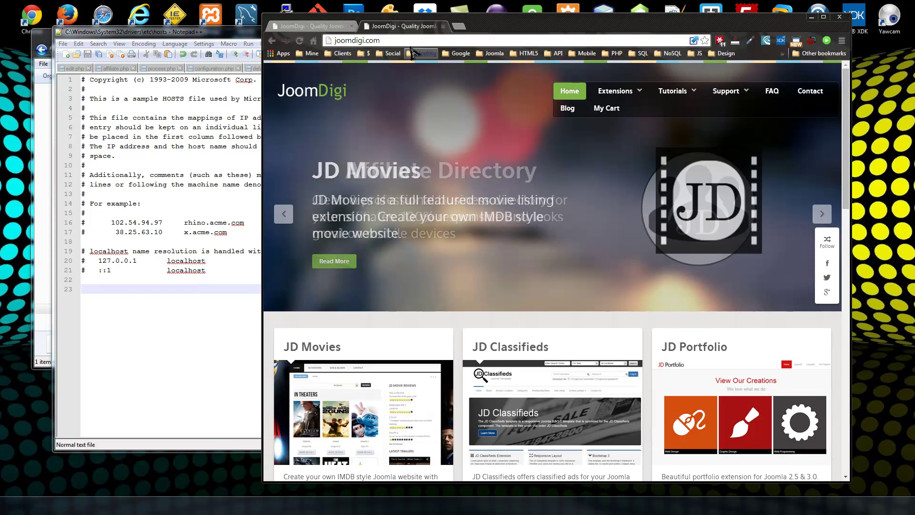
{"action": "left_click", "coordinate": [418, 42]}
{"action": "left_click", "coordinate": [418, 42]}
{"action": "key", "text": "Return"}
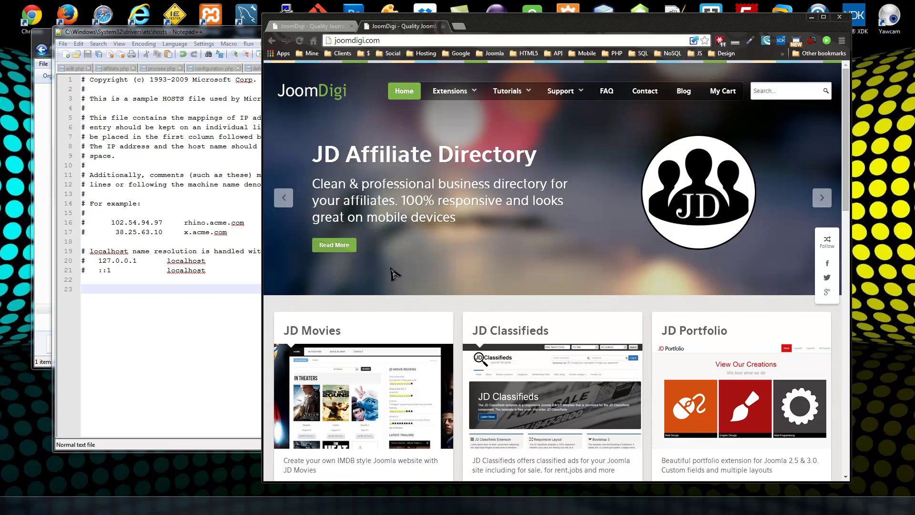
{"action": "mouse_move", "coordinate": [435, 101]}
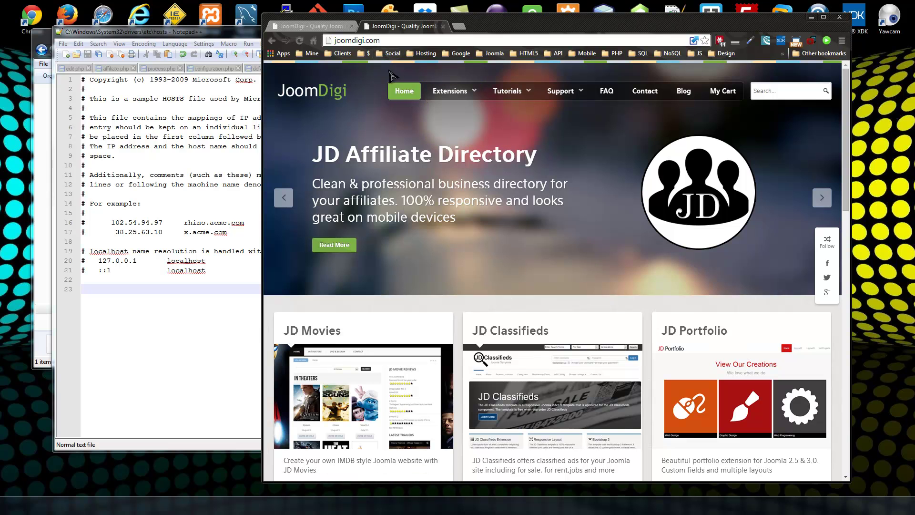